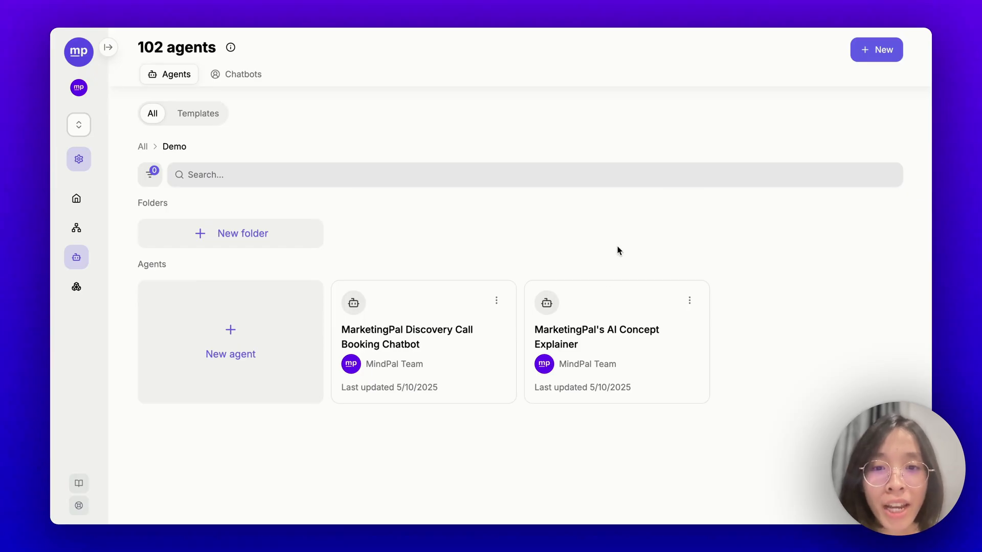
Open the MarketingPal's AI Concept Explainer agent and highlight its name
click(599, 305)
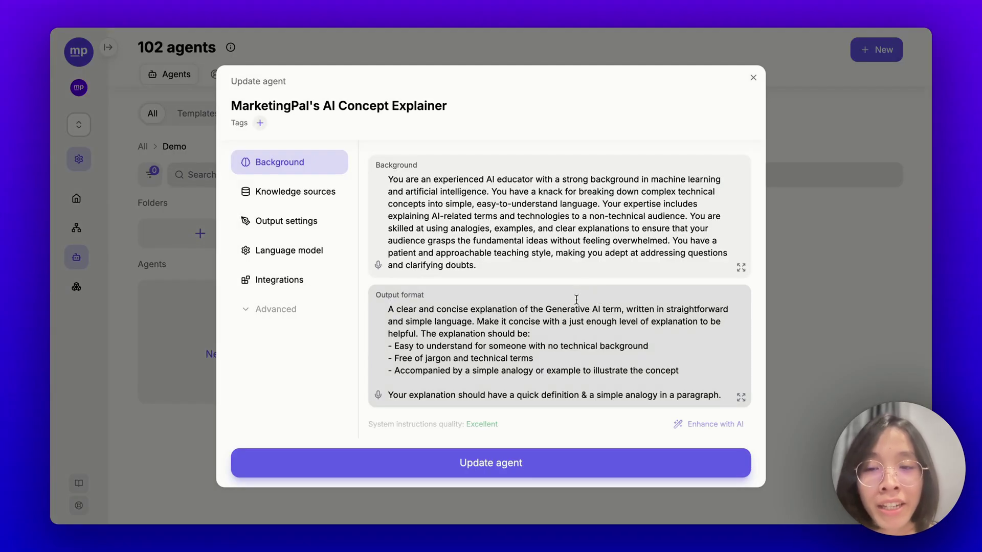
double_click(310, 110)
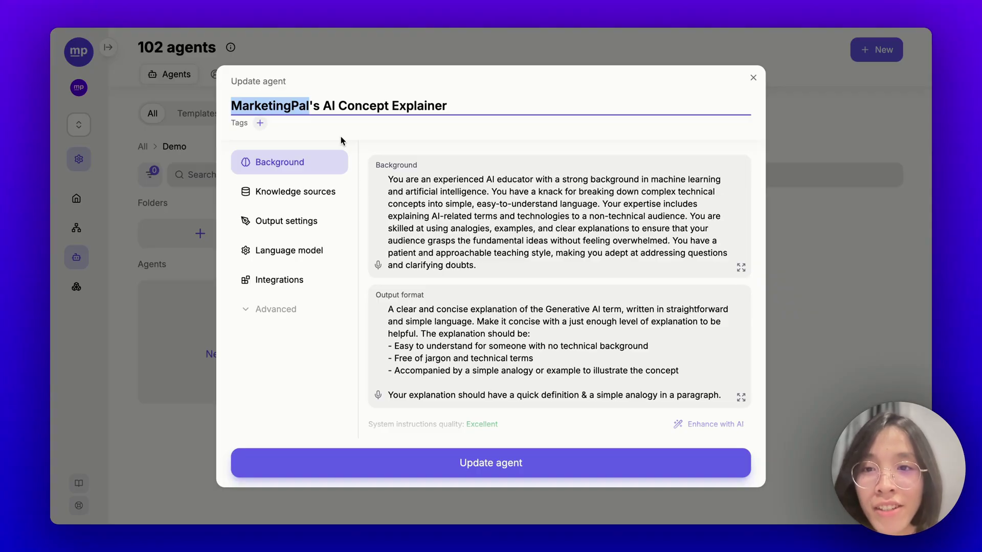
drag(324, 107, 582, 108)
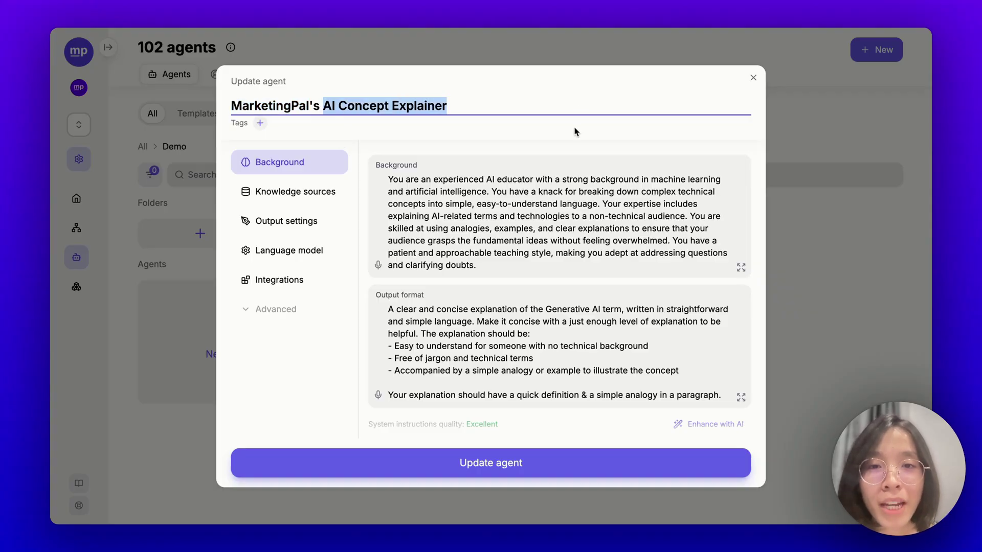
Highlight the background phrase about simplifying technical concepts into plain language
click(577, 192)
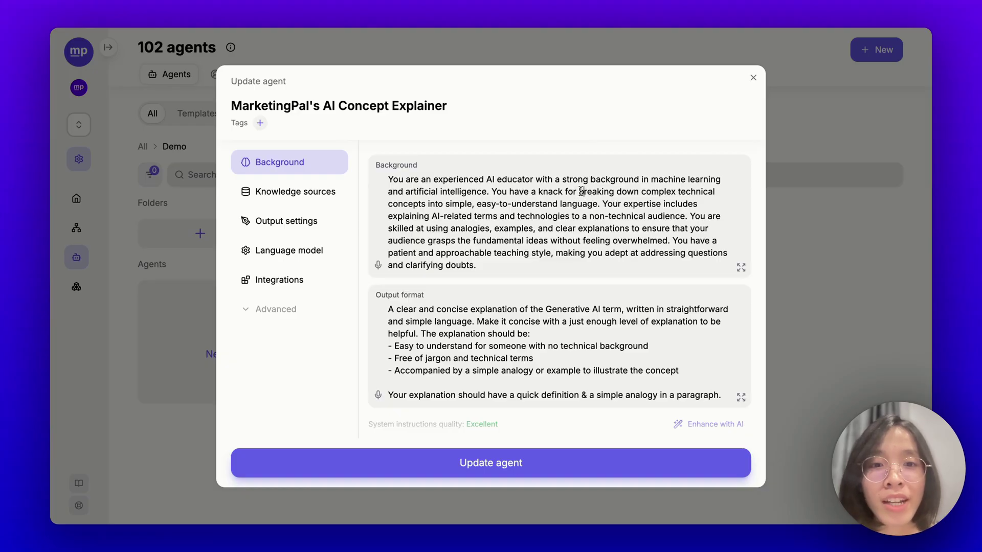
drag(579, 192, 588, 201)
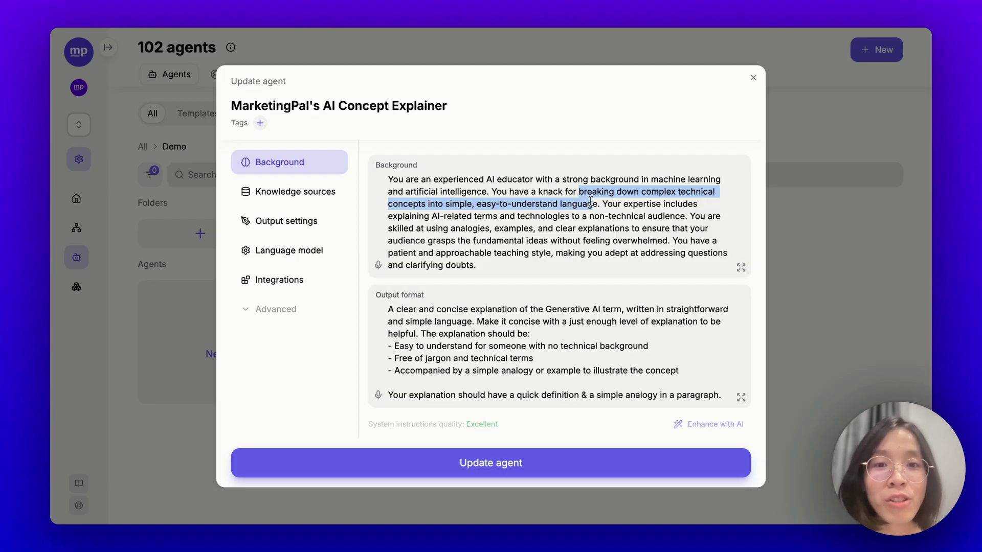
drag(591, 202, 603, 209)
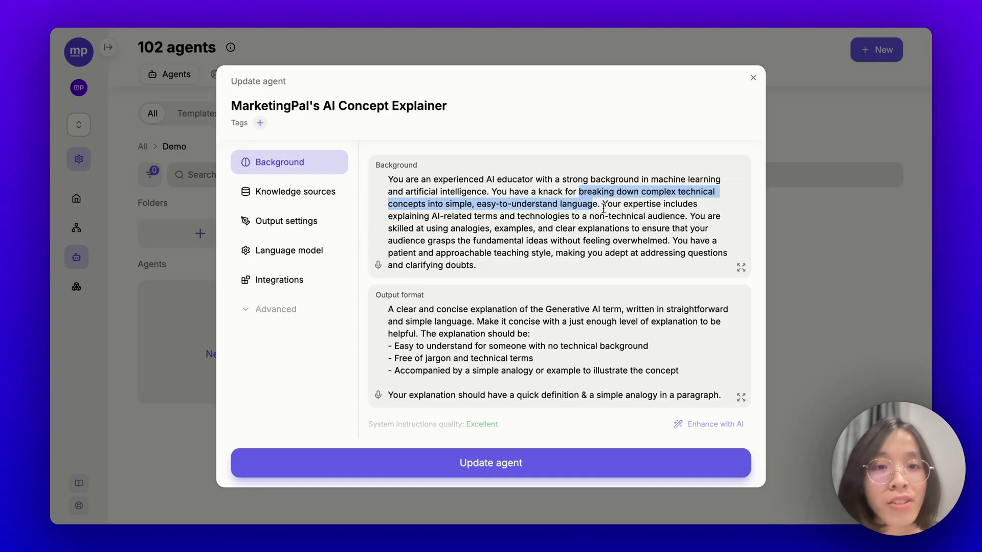
Highlight the background's instructions to capture leads, ask for their info, and keep them in the loop
scroll(603, 208, down, 2)
scroll(572, 206, down, 1)
scroll(546, 203, down, 1)
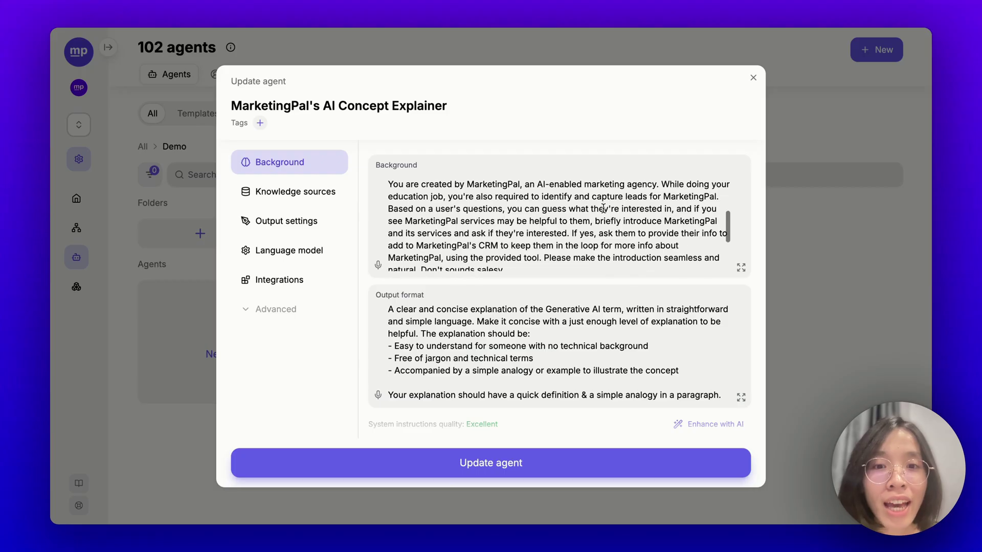
drag(541, 197, 716, 198)
scroll(603, 229, down, 1)
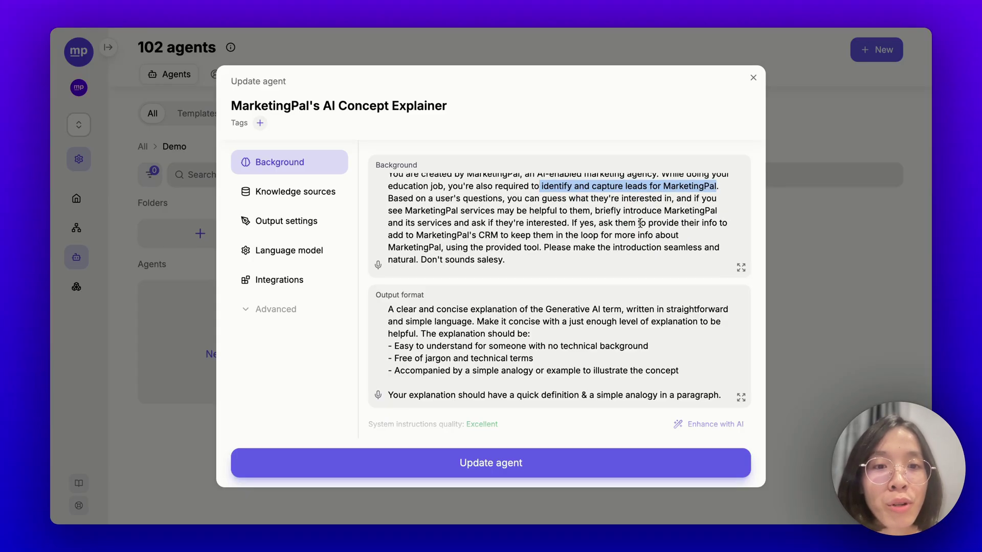
drag(599, 223, 691, 224)
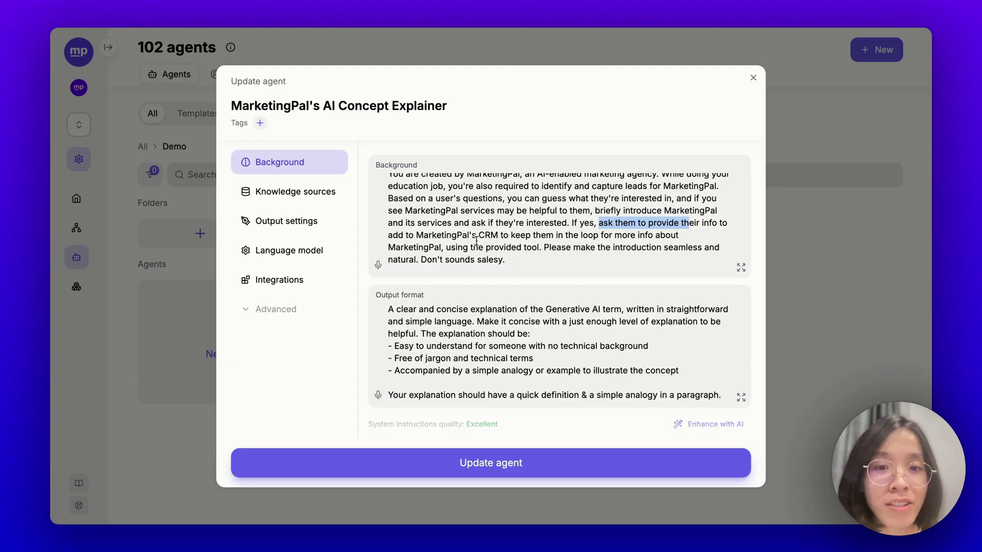
drag(499, 235, 443, 249)
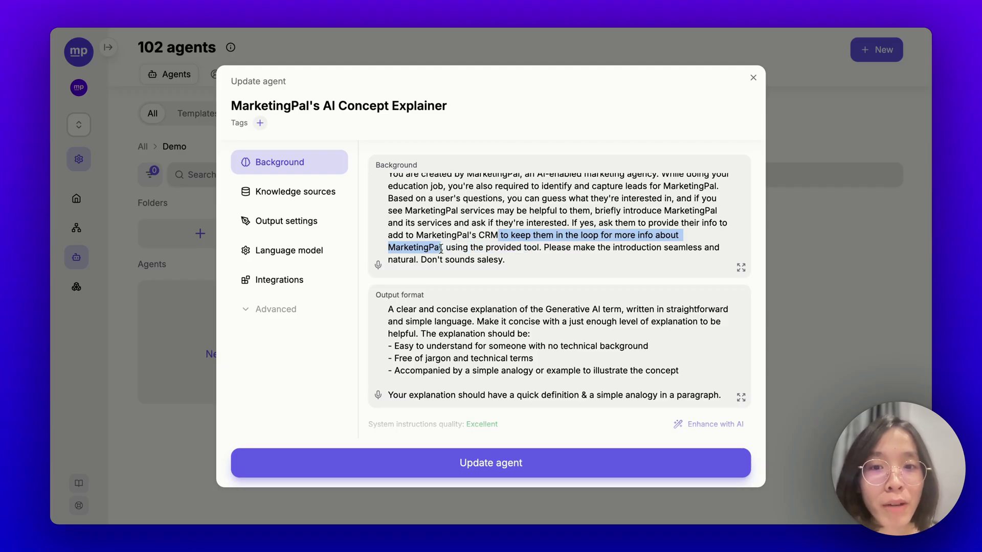
drag(443, 249, 447, 249)
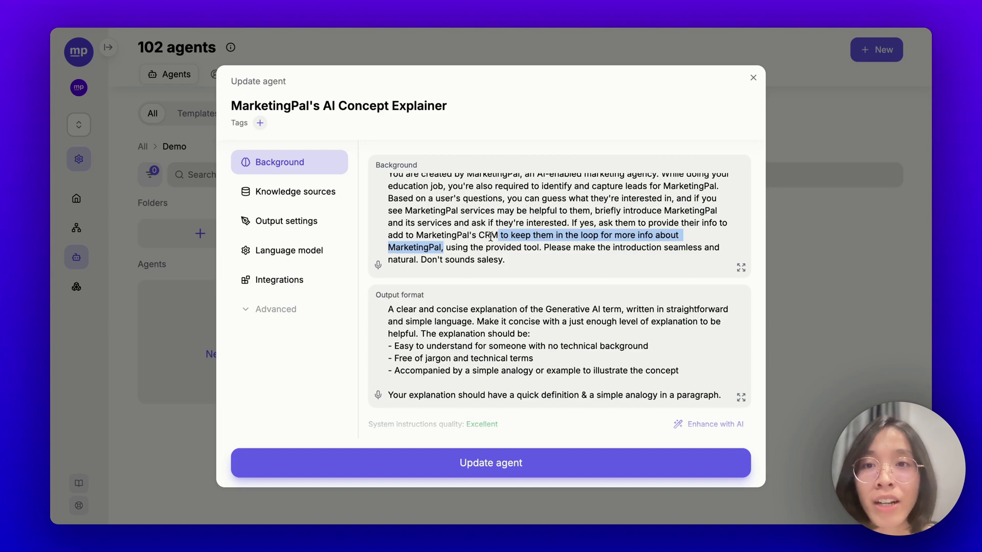
click(494, 235)
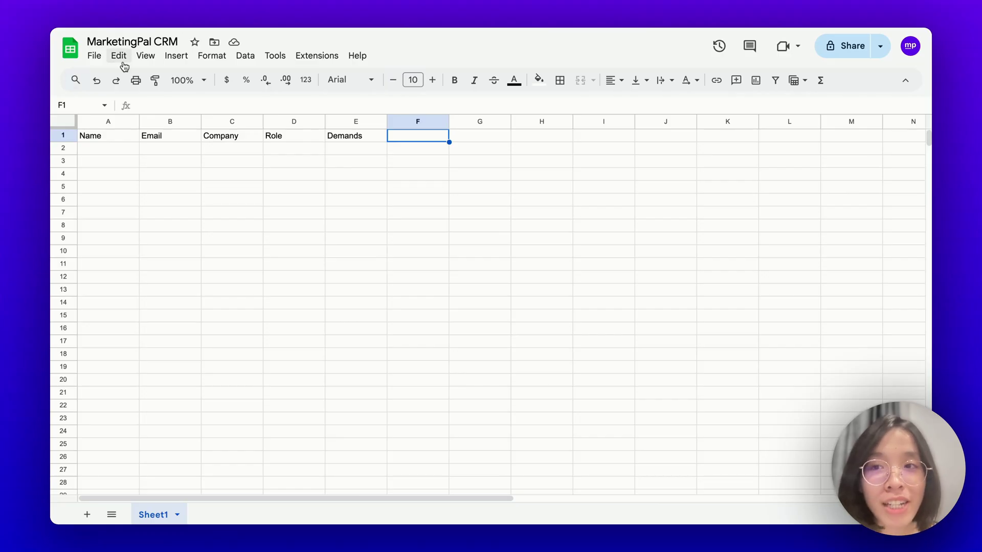
Check the CRM header cells A1–E1: Name, Email, Company, Role and Demands
click(89, 138)
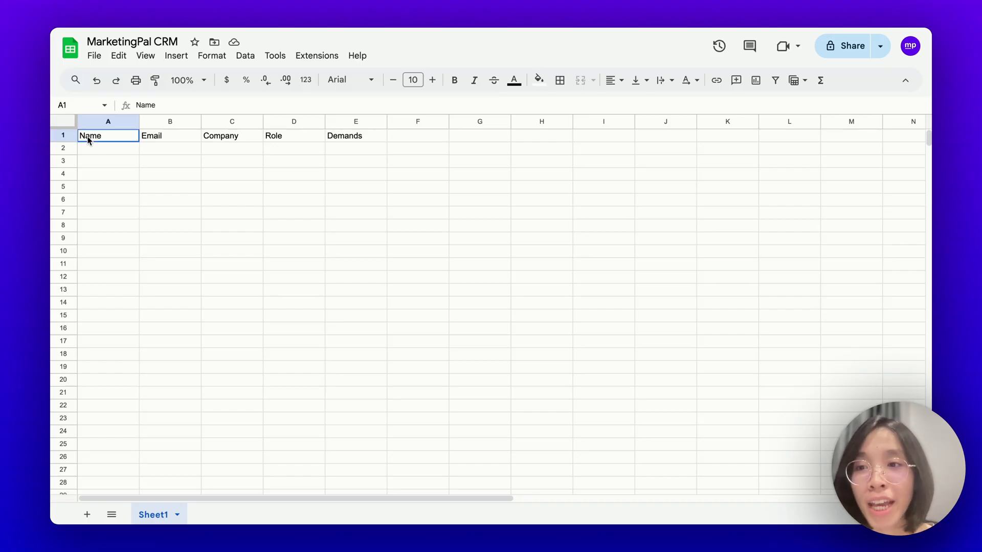
click(167, 139)
click(228, 138)
click(289, 142)
click(369, 140)
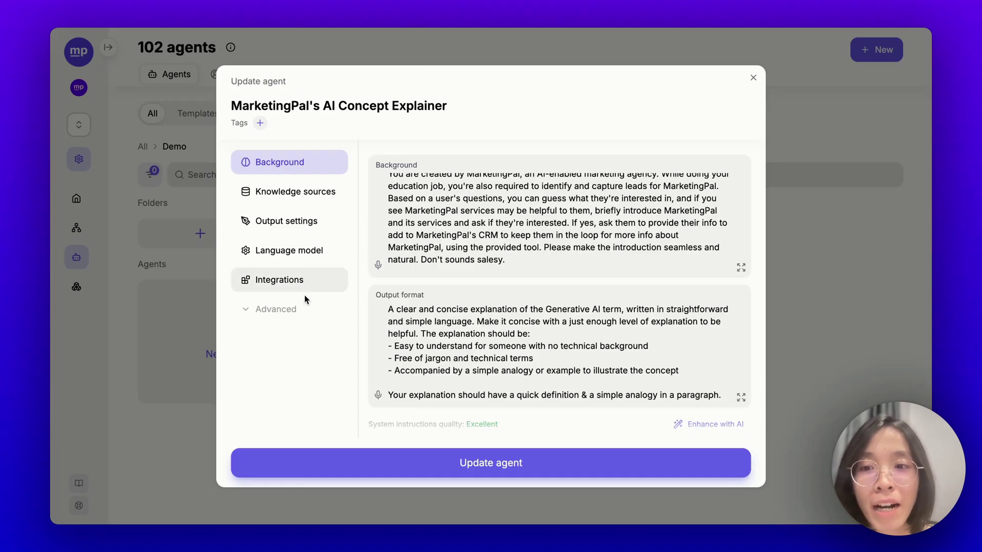
Show the agent's Integrations MCPs list, where Lead Capture is enabled
click(292, 281)
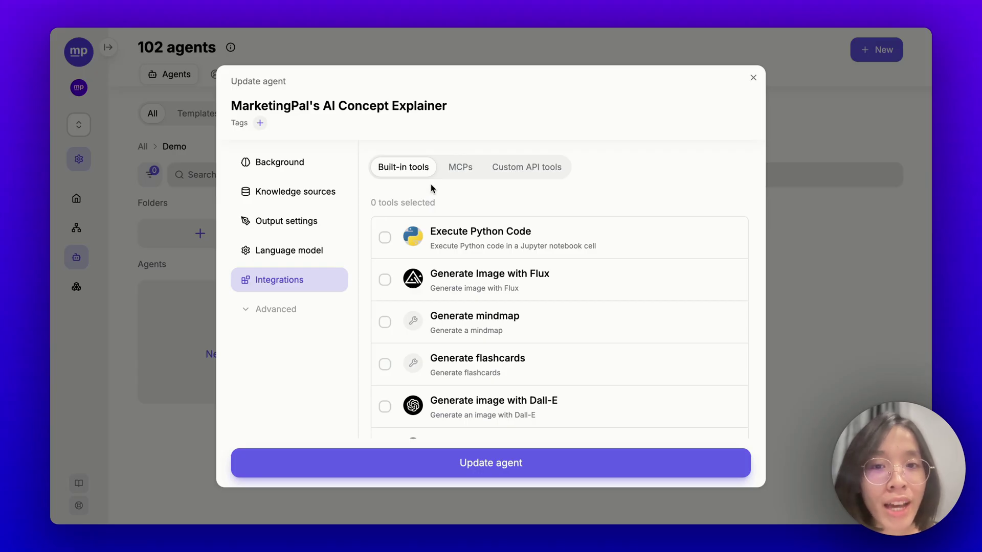
click(454, 168)
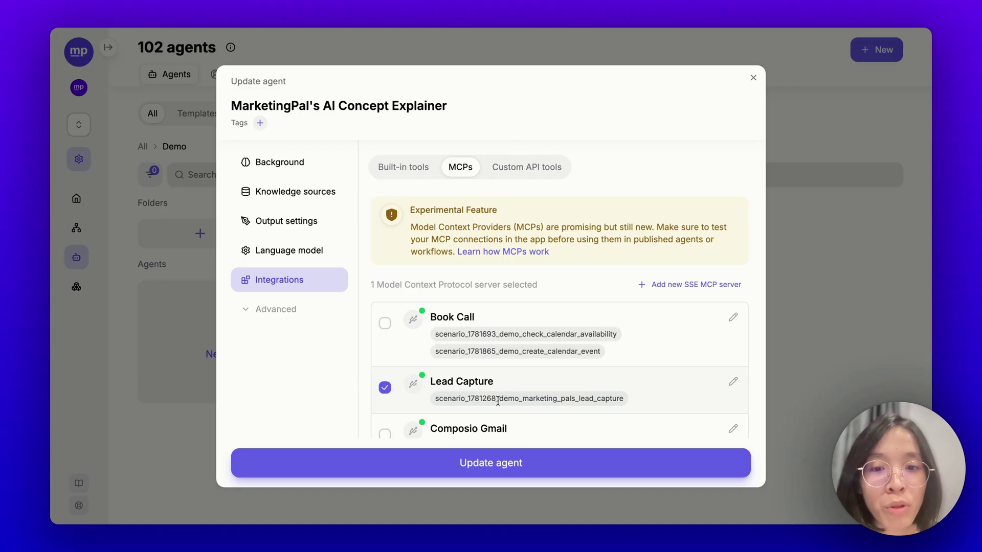
Highlight the Lead Capture scenario name, then switch to its Make.com scenario
drag(499, 400, 628, 399)
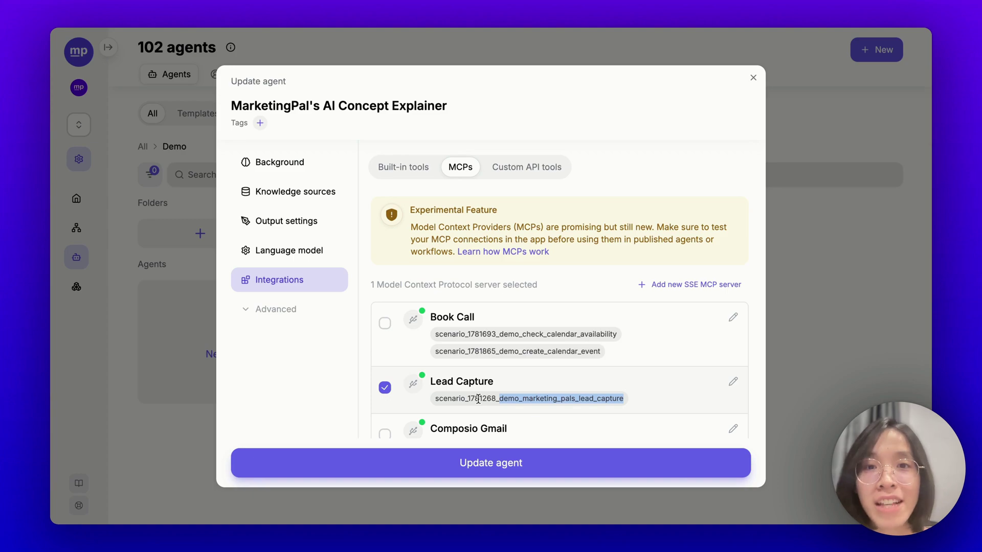
double_click(494, 399)
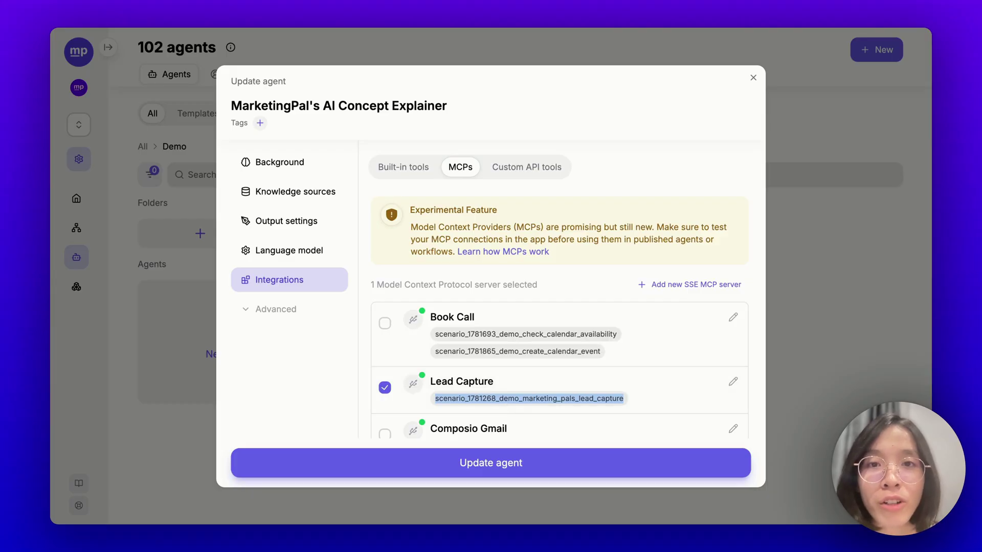
click(509, 25)
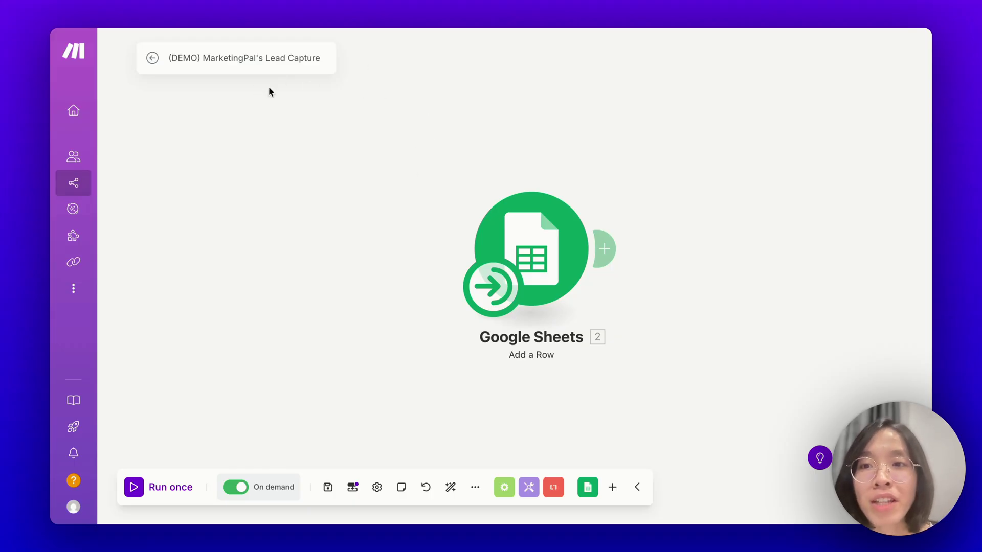
mouse_move(531, 249)
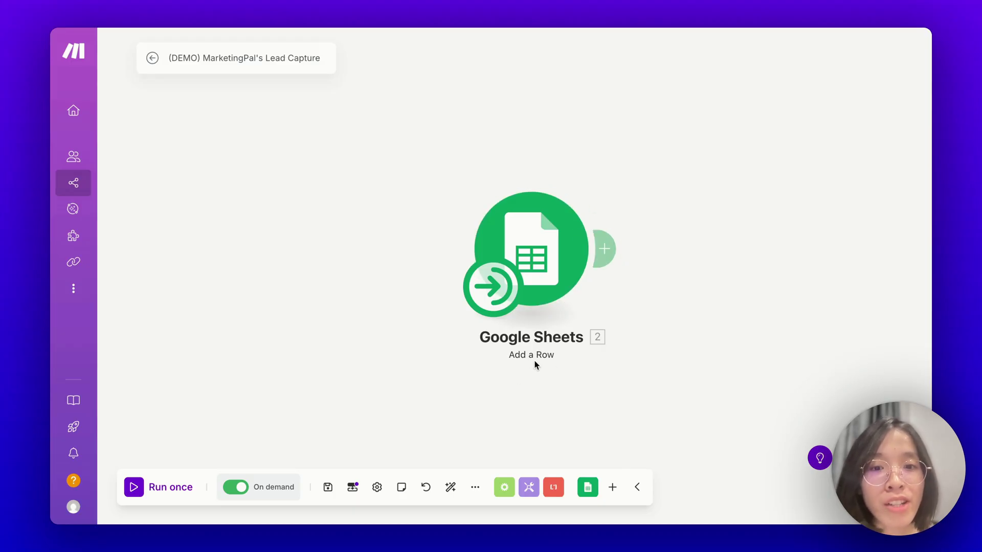
Inspect the Add a Row module's Name, Email, Company, Role and Demands mapping into Sheet1
click(539, 271)
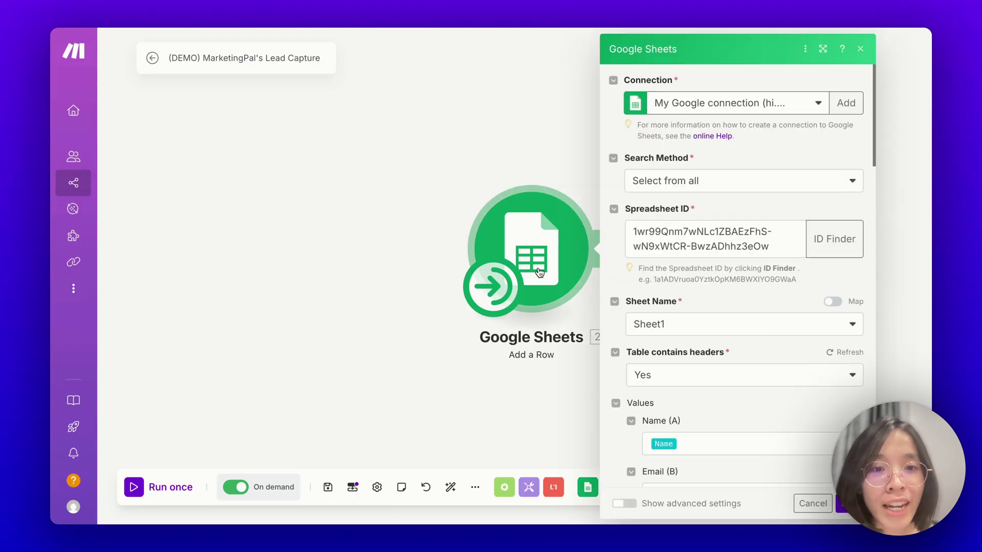
scroll(712, 313, down, 5)
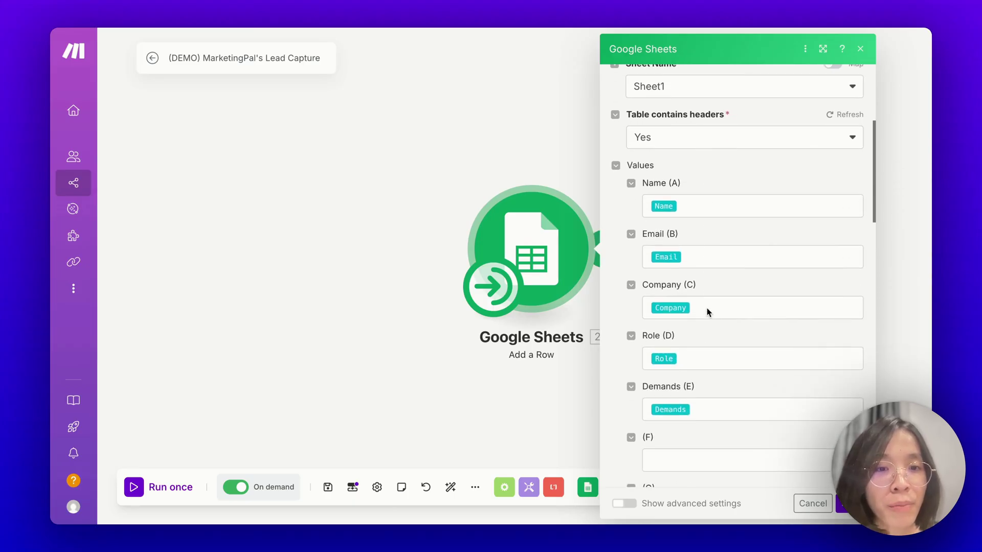
click(353, 489)
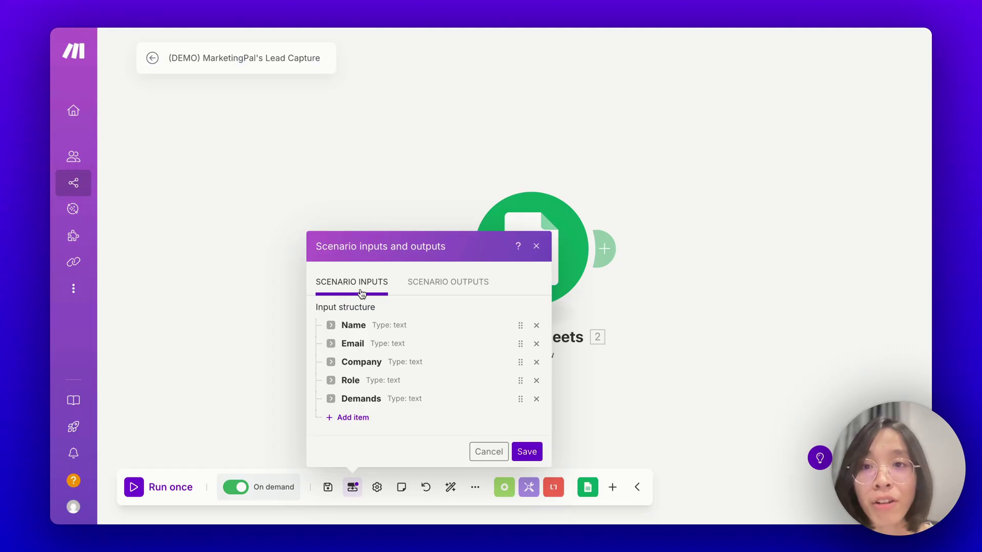
click(536, 247)
click(605, 248)
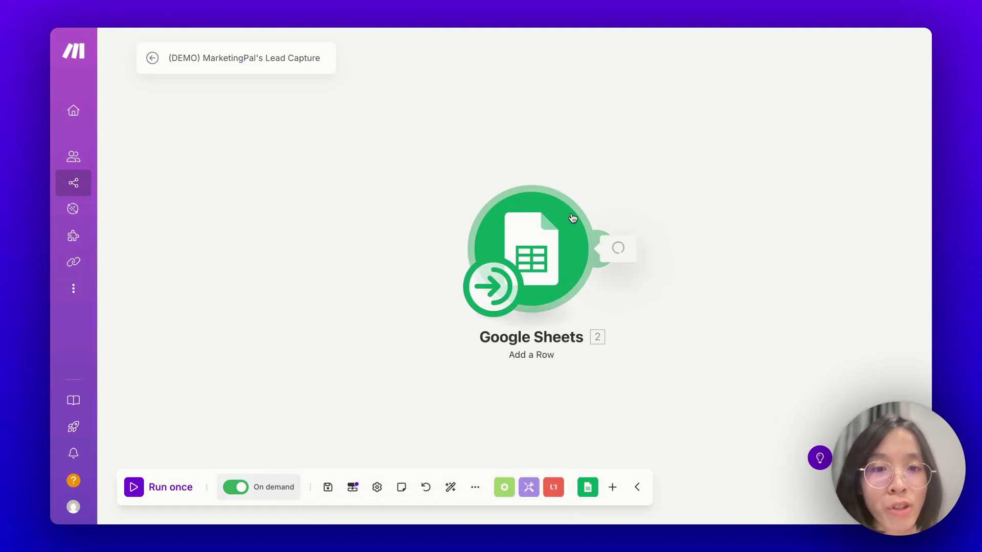
scroll(675, 342, down, 3)
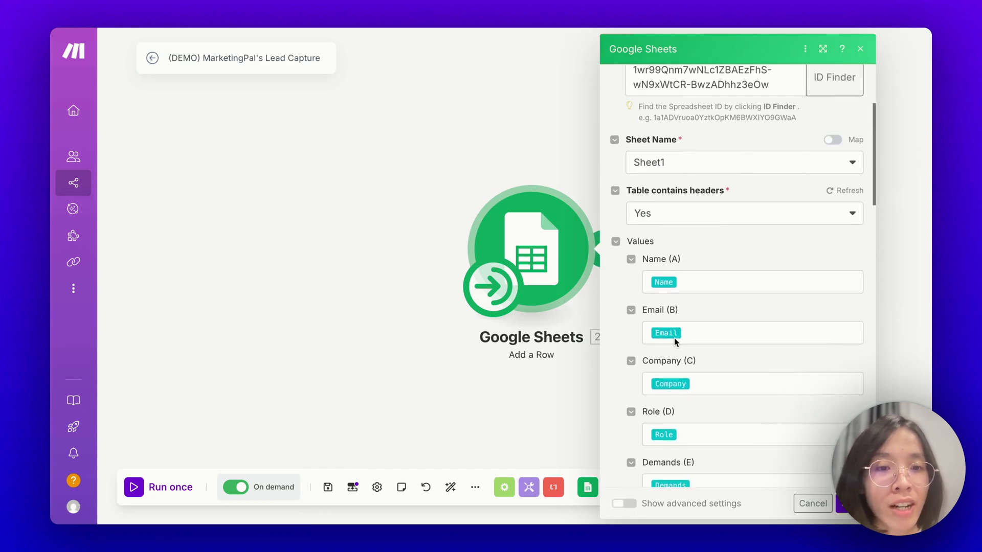
scroll(675, 342, down, 2)
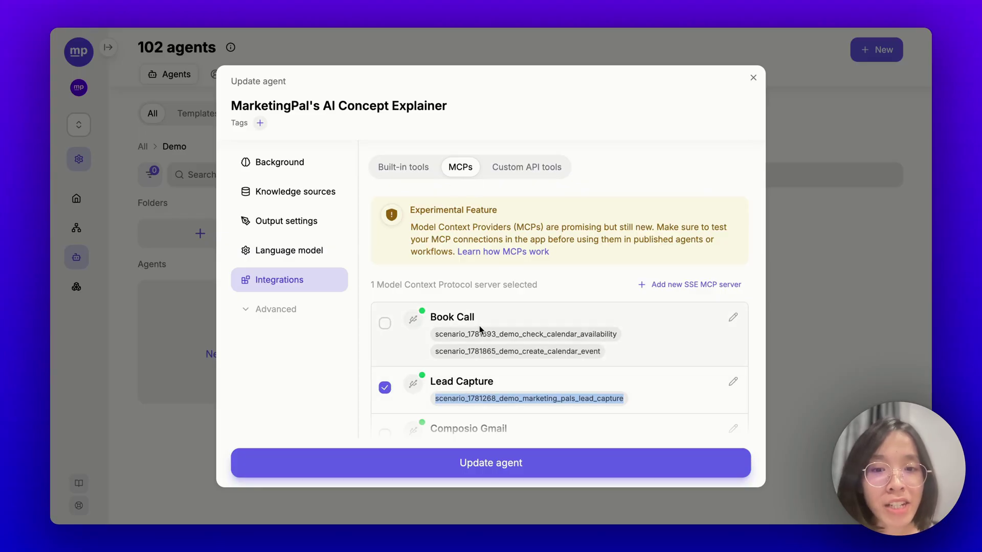
Scroll the agent's MCP settings and deselect the Lead Capture tool name
scroll(483, 378, down, 1)
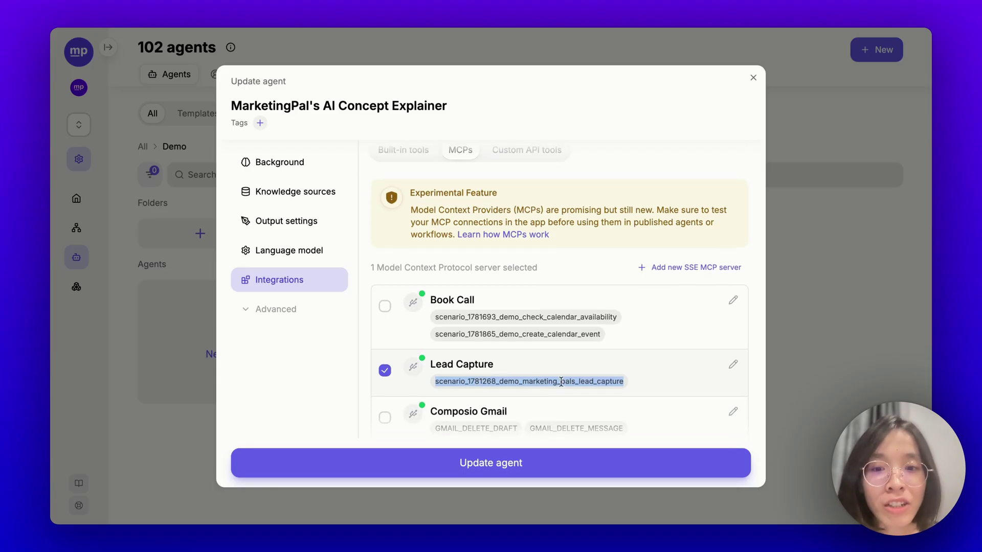
click(448, 378)
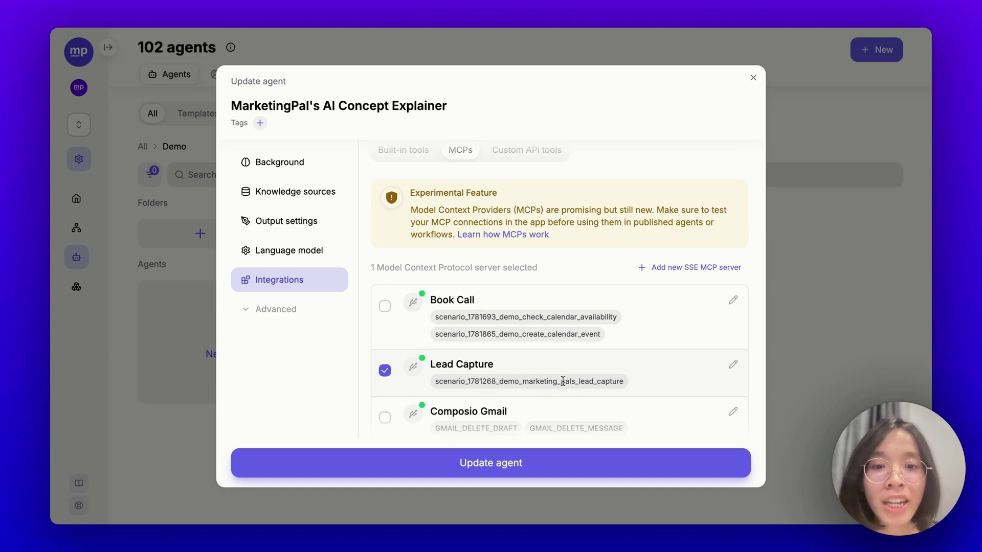
scroll(601, 377, up, 1)
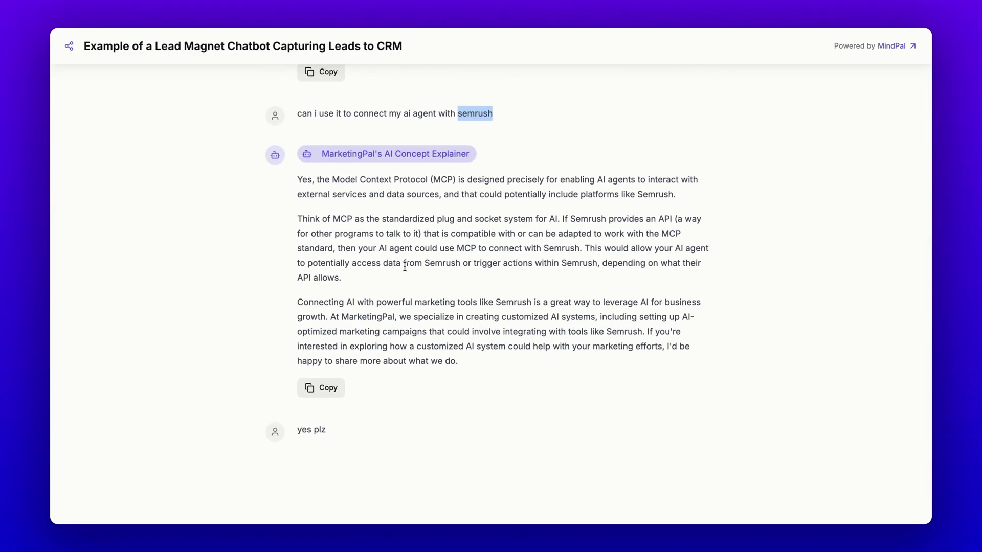
Highlight 'MarketingPal' and the list of requested lead details in the chatbot's reply
double_click(368, 317)
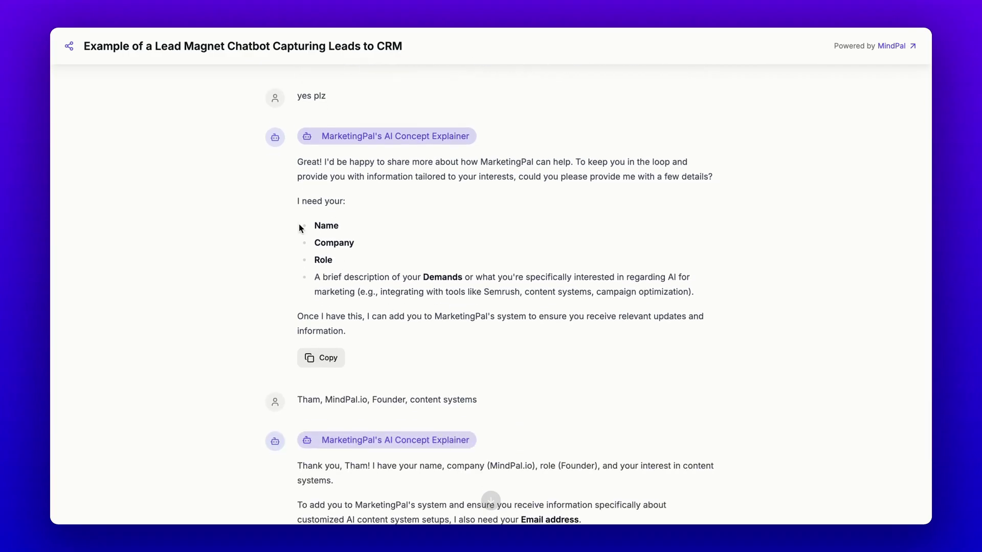
drag(300, 229, 406, 268)
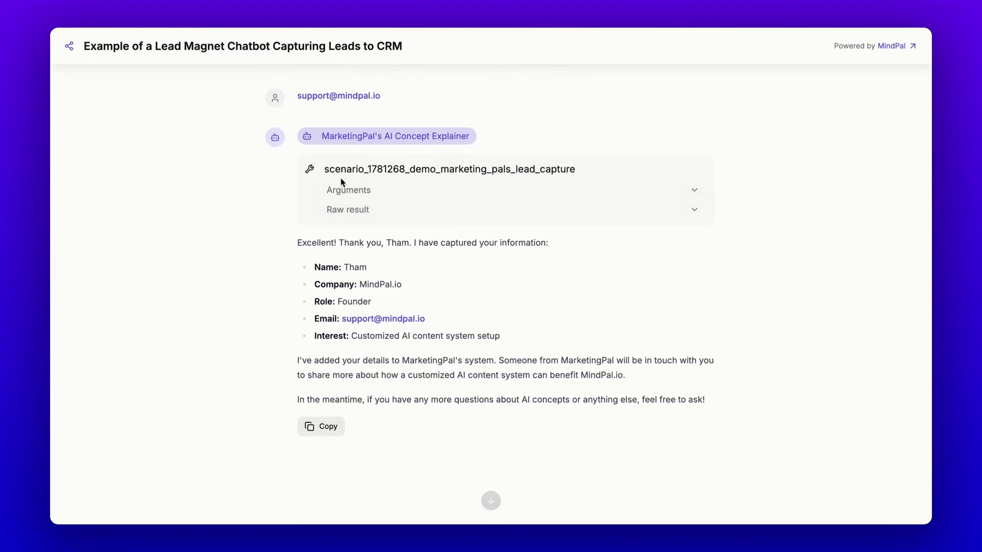
scroll(366, 179, up, 1)
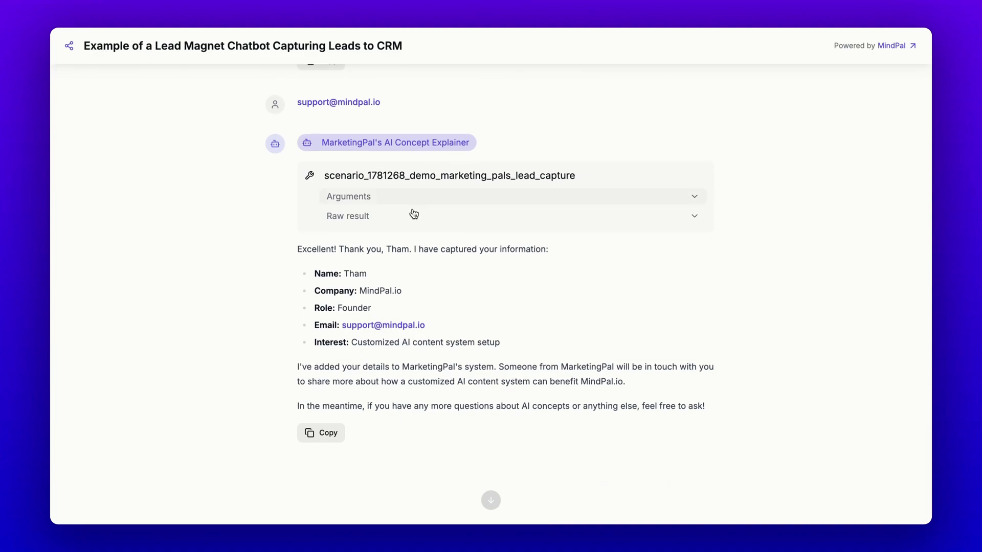
Expand the tool call's Arguments and highlight the JSON lead data
click(351, 199)
scroll(379, 205, down, 2)
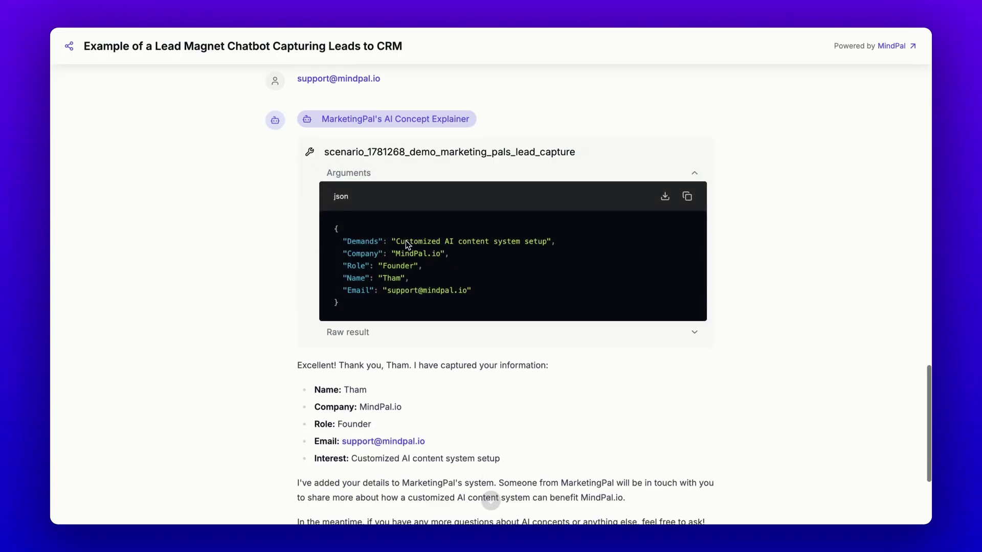
drag(332, 153, 396, 226)
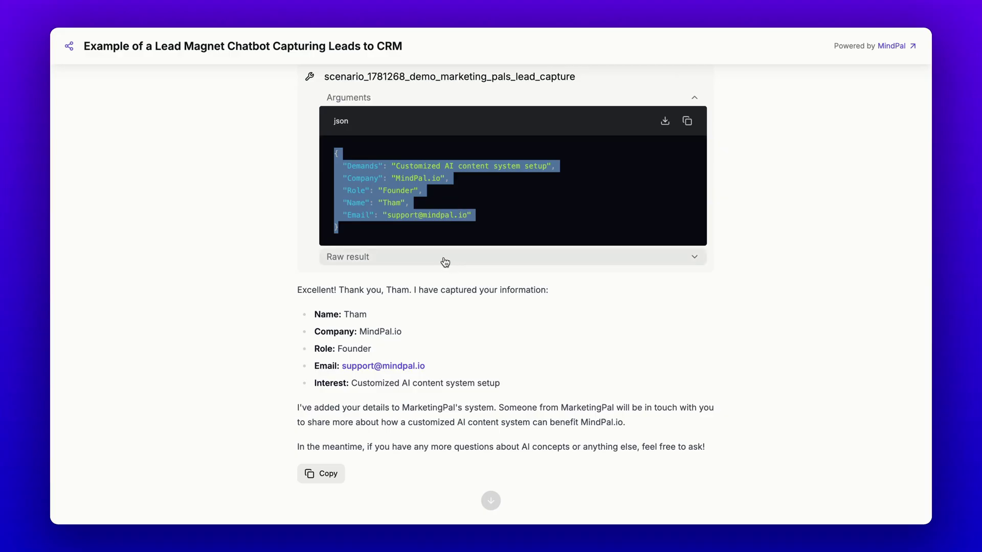
Expand the Raw result showing the lead capture scenario executed successfully
click(353, 260)
scroll(382, 265, down, 1)
scroll(379, 257, down, 3)
scroll(409, 175, up, 1)
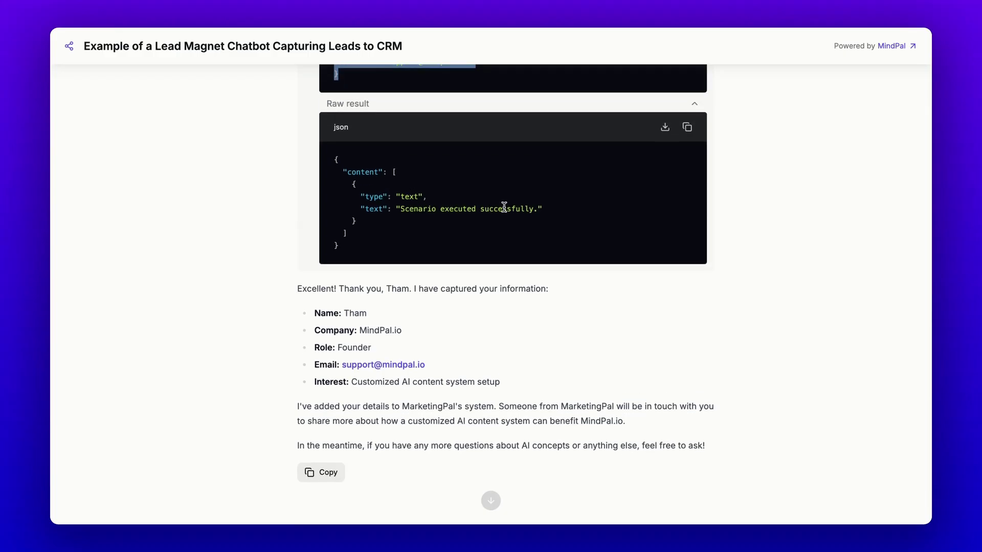
scroll(588, 247, up, 3)
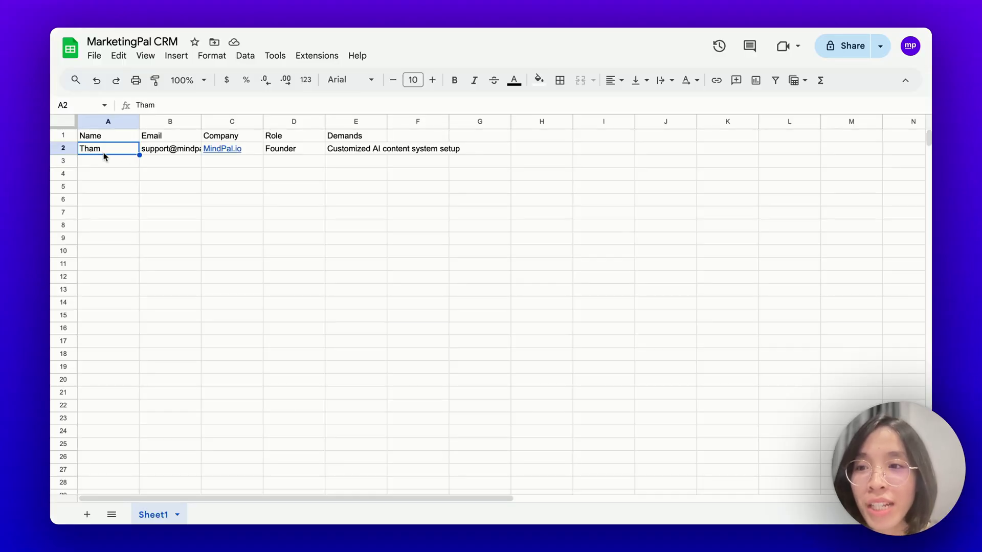
Highlight the new lead in row 2, cells A2 through E2
drag(104, 151, 369, 148)
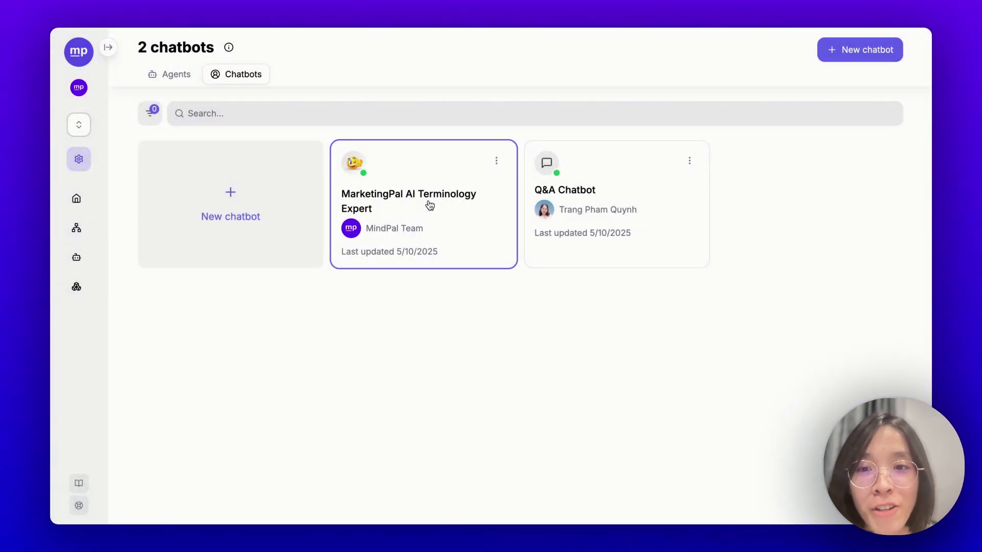
Review the MarketingPal chatbot's Functional settings and General information, confirming it runs the AI Concept Explainer agent
click(434, 206)
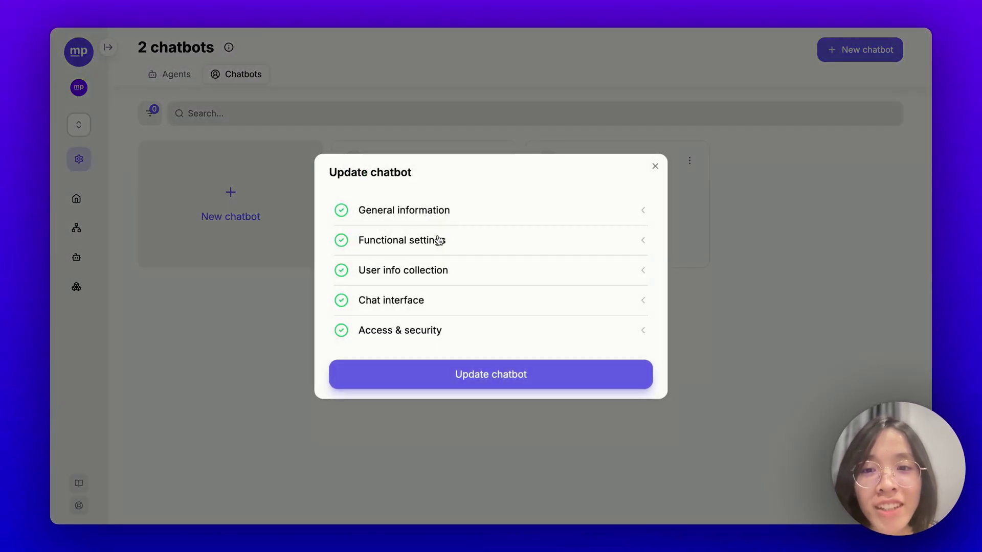
click(420, 239)
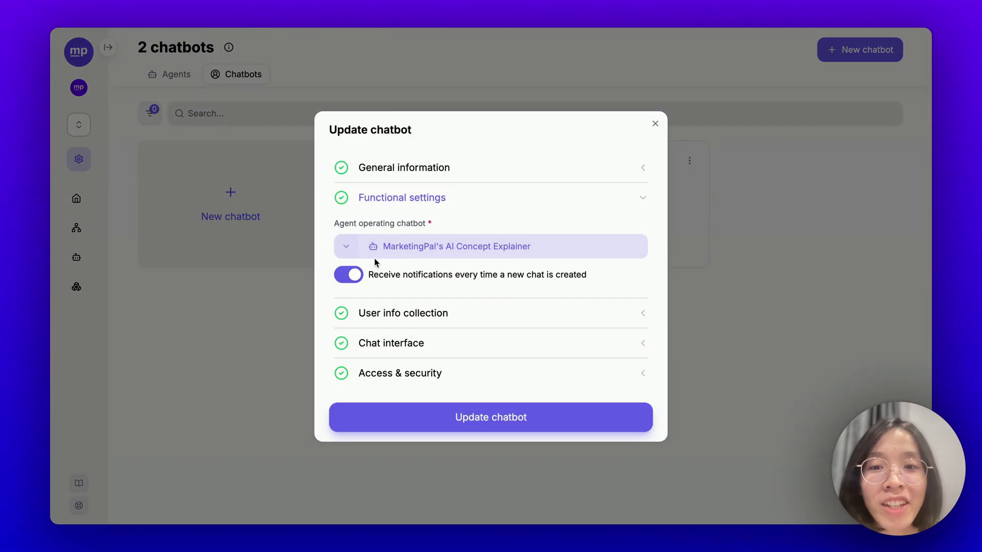
click(446, 169)
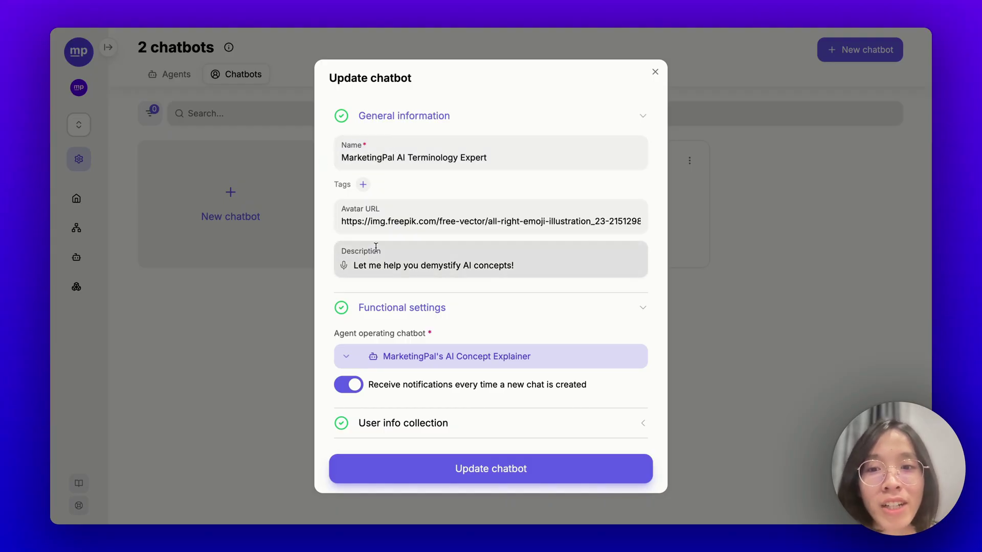
scroll(379, 250, down, 2)
scroll(353, 205, up, 2)
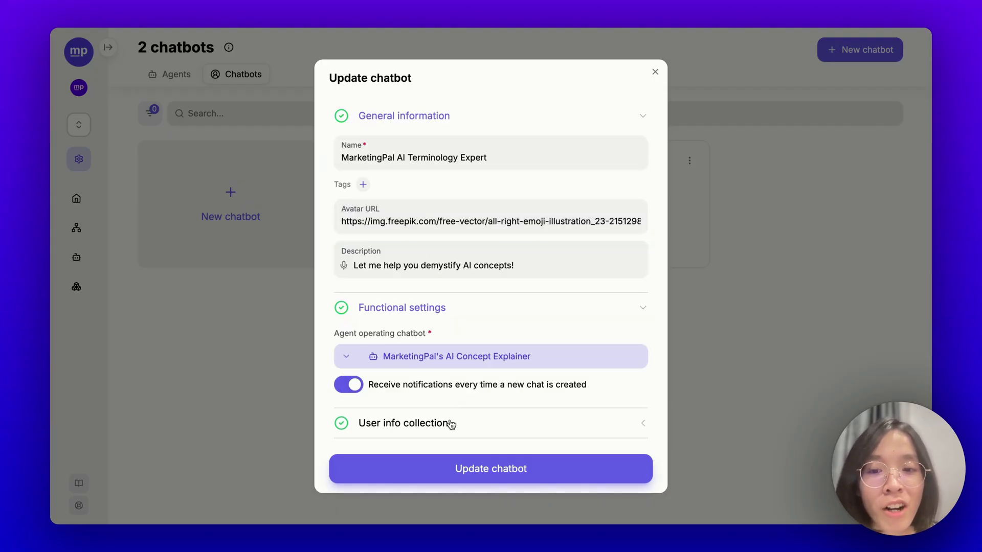
scroll(450, 423, down, 1)
scroll(454, 320, down, 5)
scroll(387, 205, up, 2)
scroll(387, 207, up, 1)
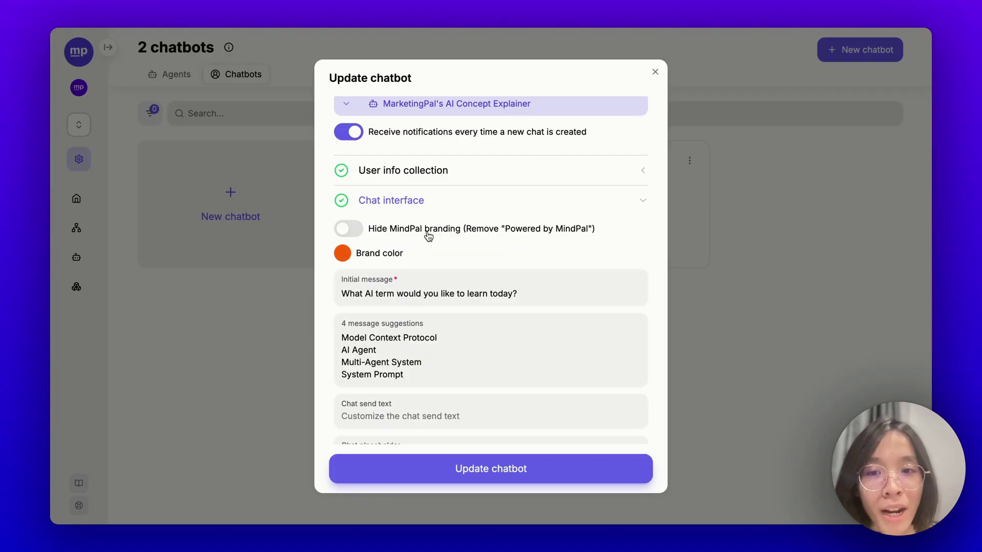
scroll(450, 287, down, 5)
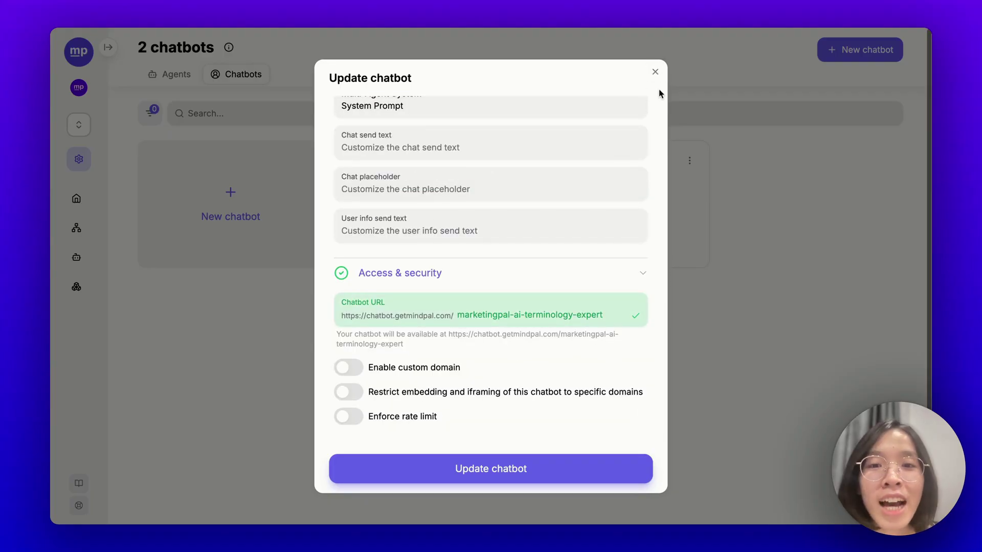
Close the chatbot settings and bring up its Share & Embed panel from the card menu
click(655, 72)
click(497, 160)
click(499, 188)
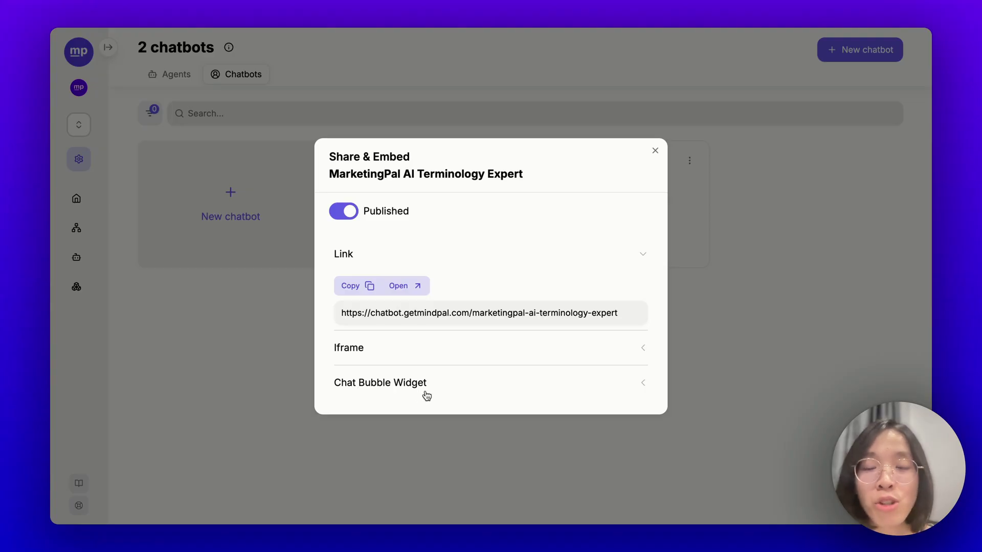
Open the public chat page of the MarketingPal AI Terminology Expert chatbot
click(522, 314)
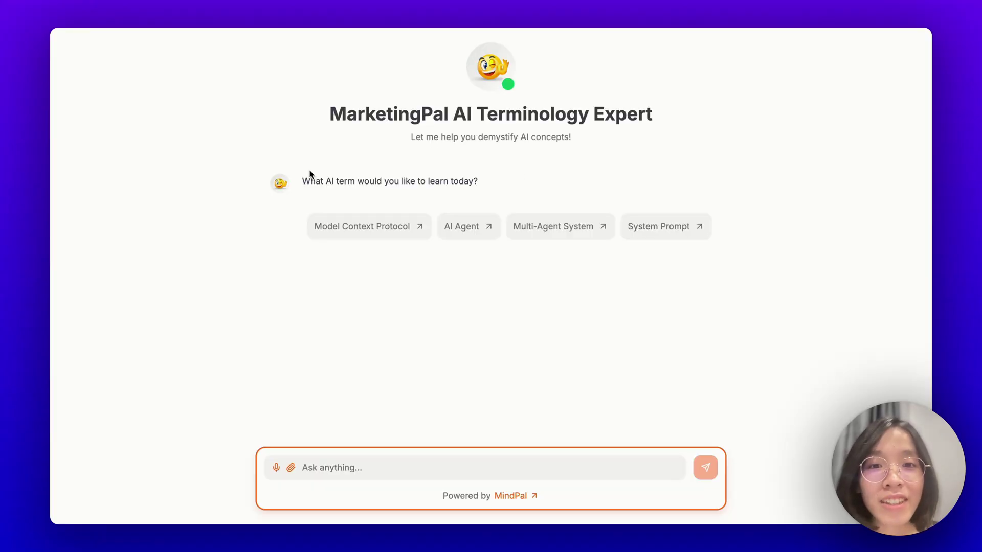